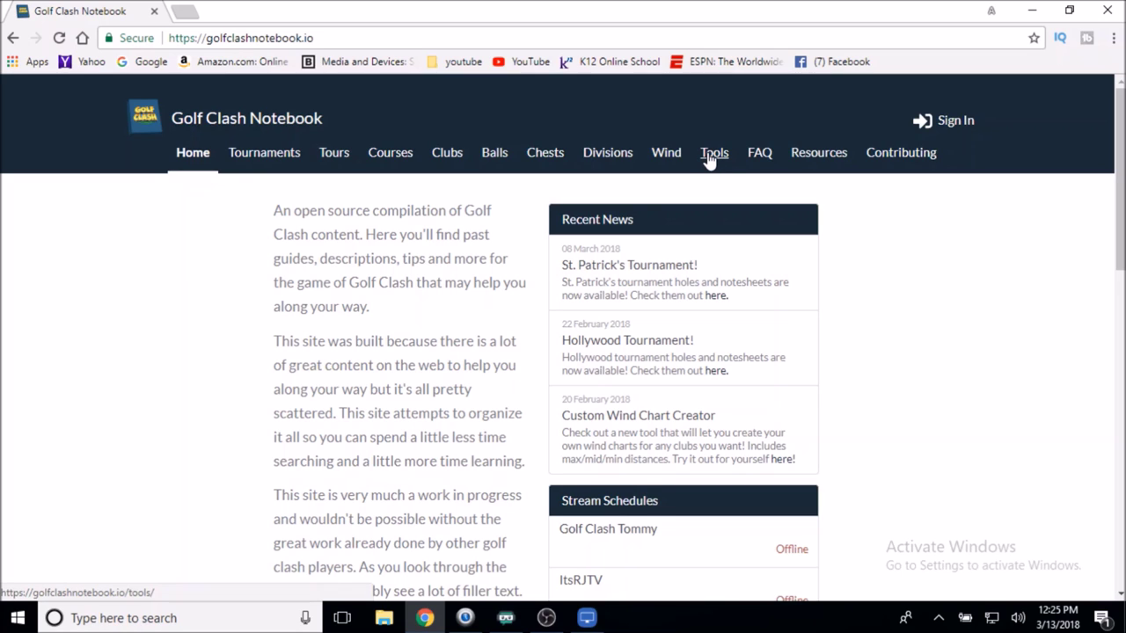
Open the Wind Chart Creator tool and add The Extra Mile at level 7 to the club list
click(709, 157)
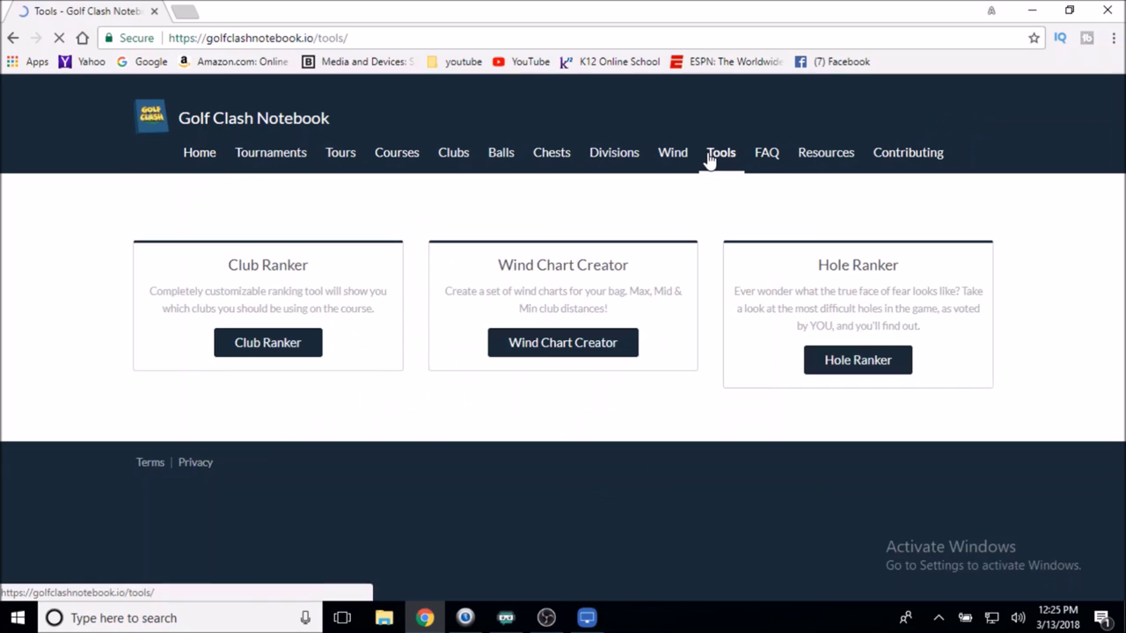
click(600, 368)
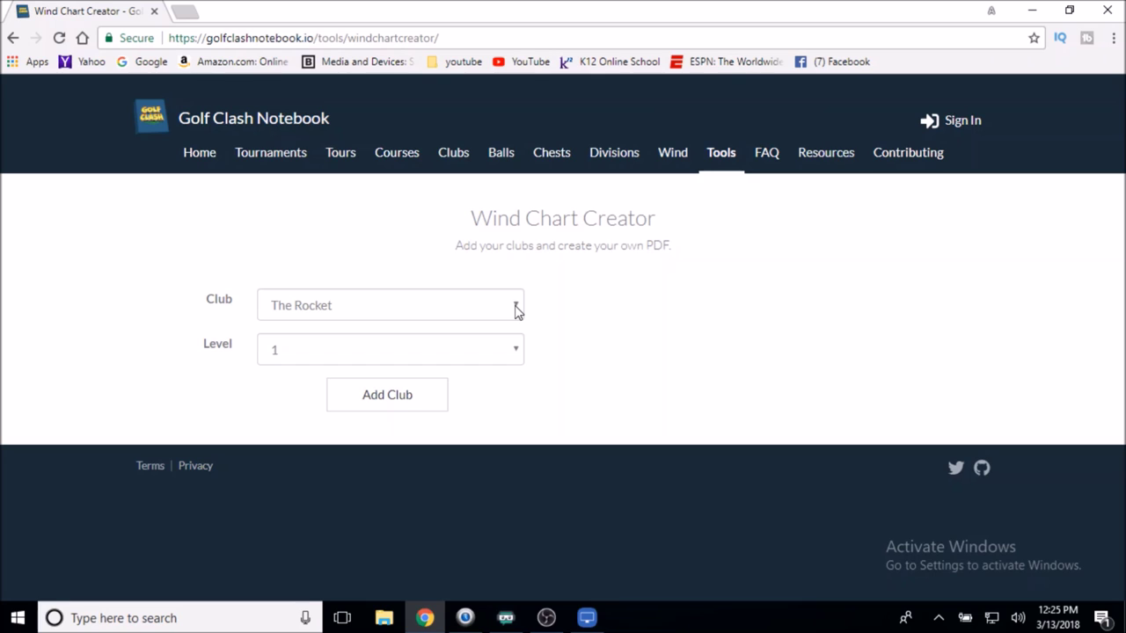
click(518, 312)
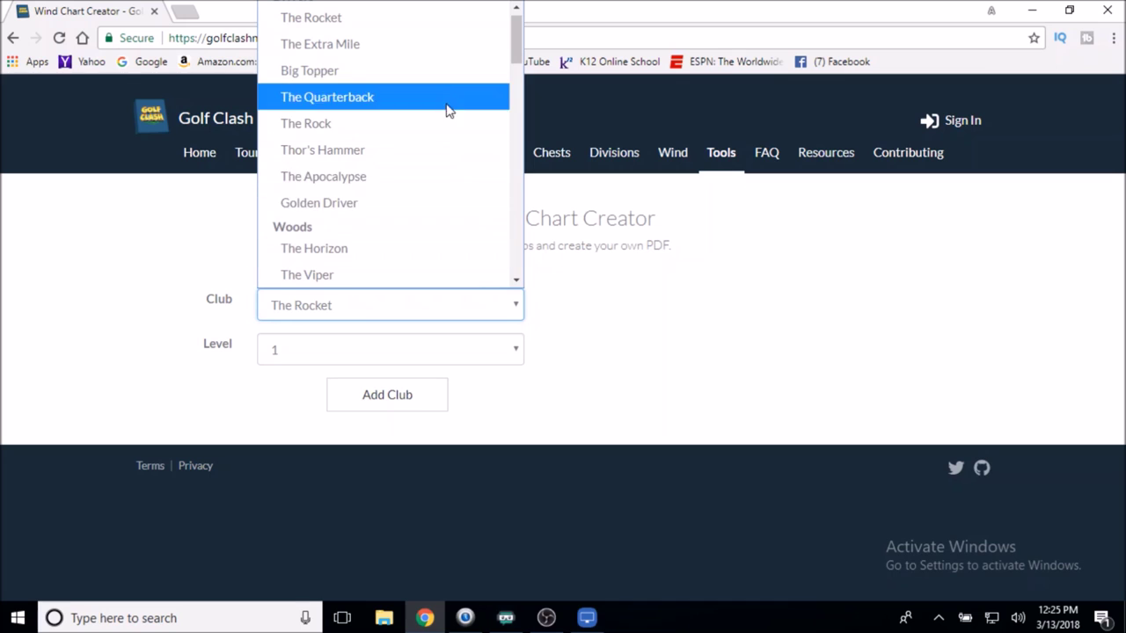
click(426, 60)
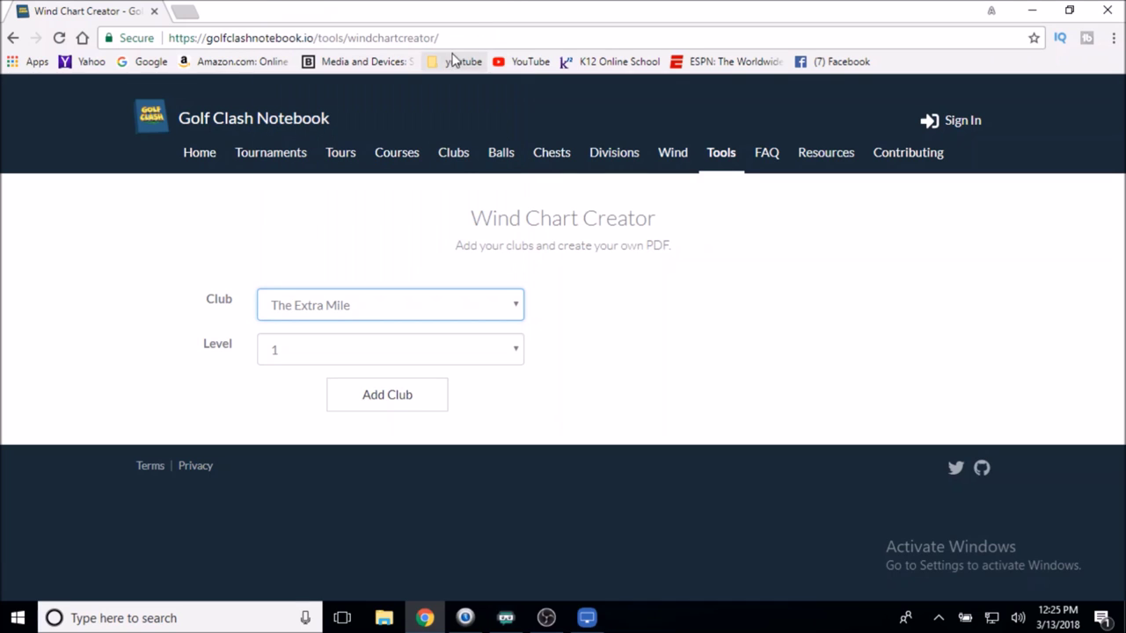
click(514, 352)
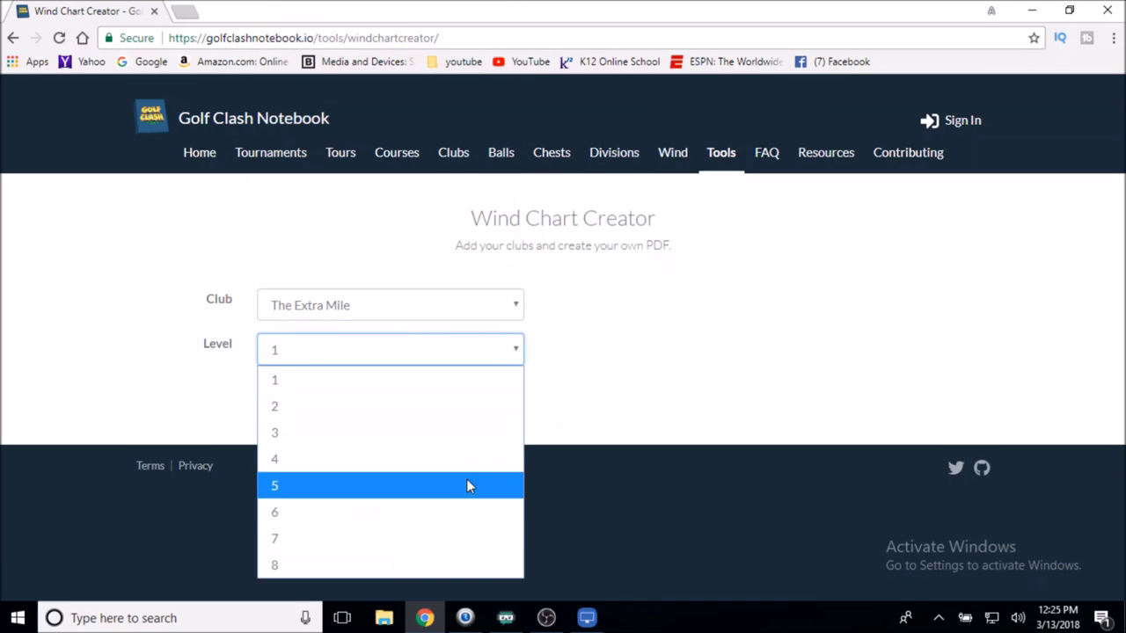
key(Escape)
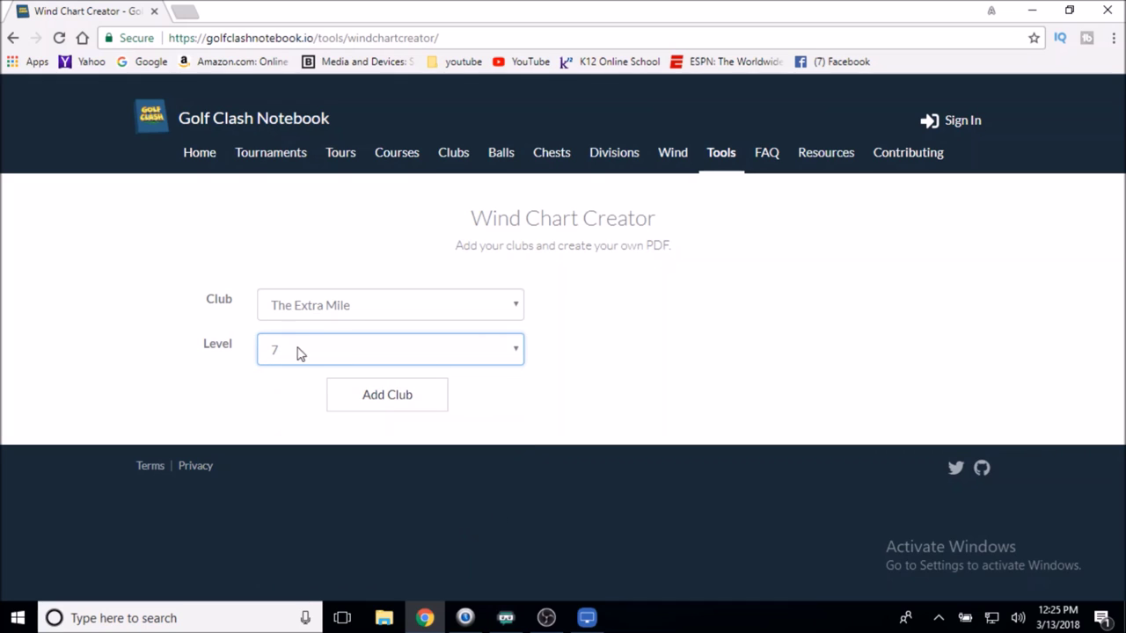
click(401, 410)
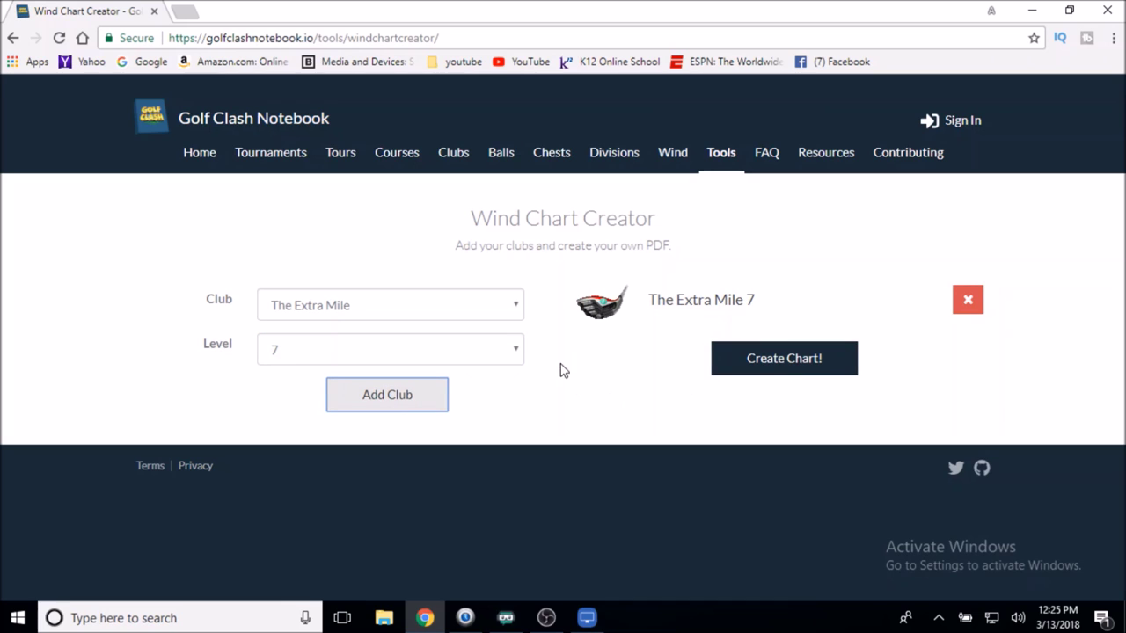
Add The Sniper wood at level 9 to the wind chart's club list
click(516, 307)
scroll(432, 231, down, 3)
click(407, 226)
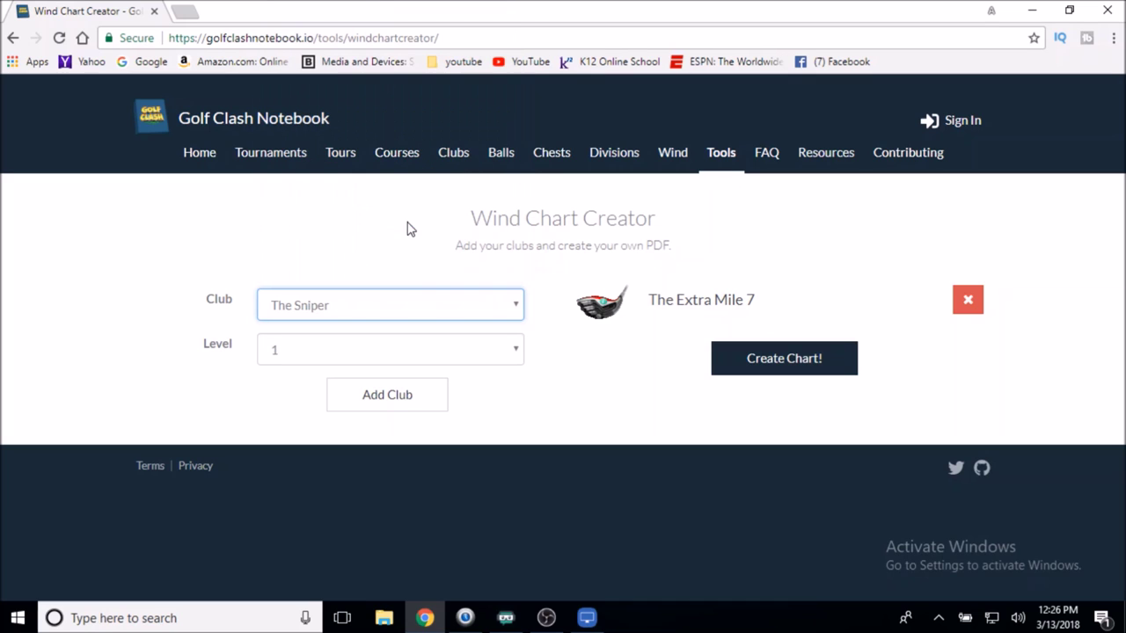
click(512, 347)
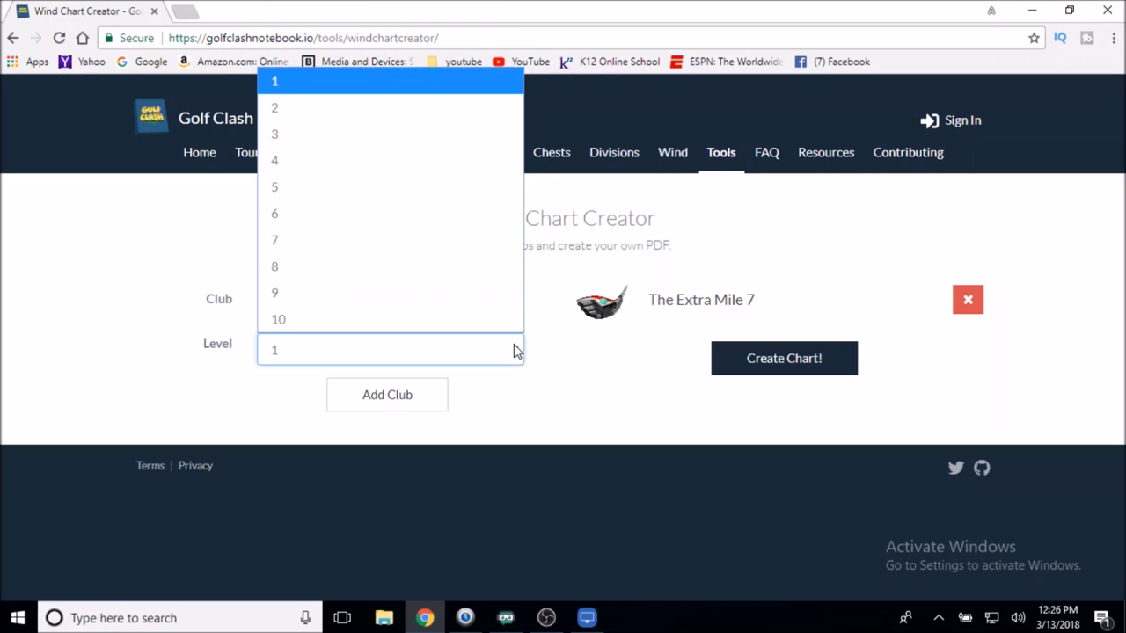
click(432, 303)
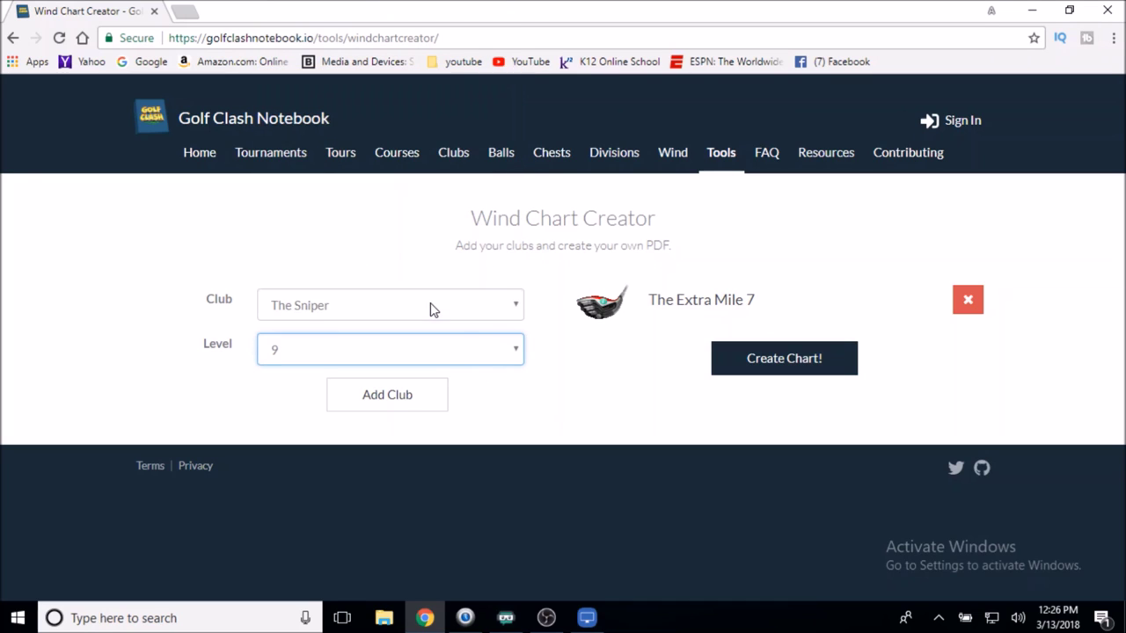
click(404, 398)
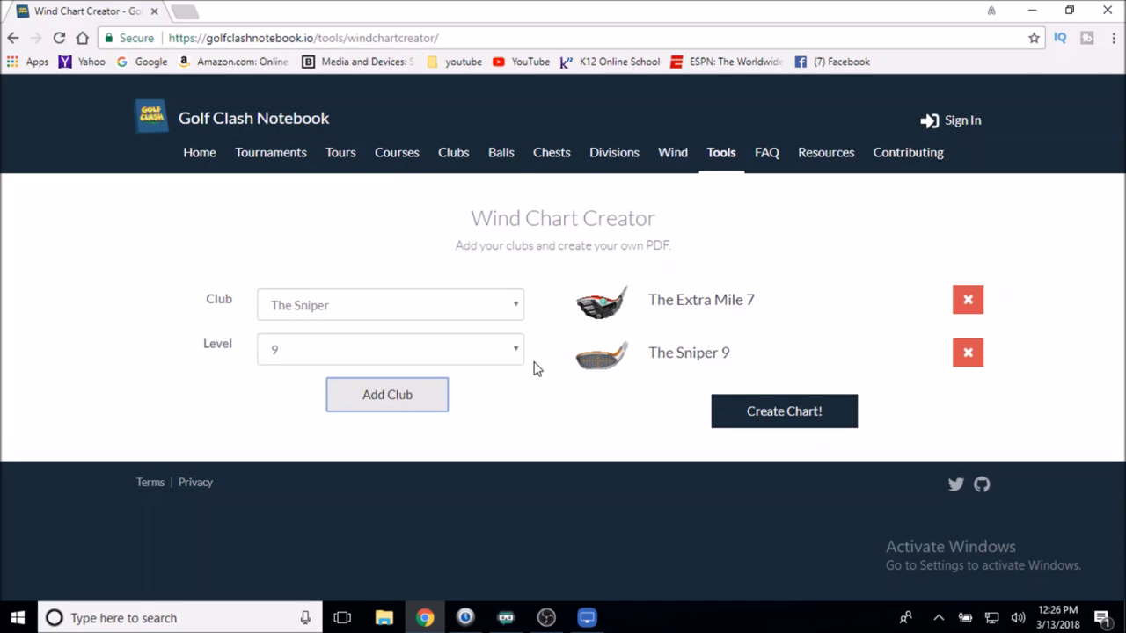
Add The Backbone long iron at level 10 to the wind chart's club list
click(511, 311)
scroll(443, 239, down, 4)
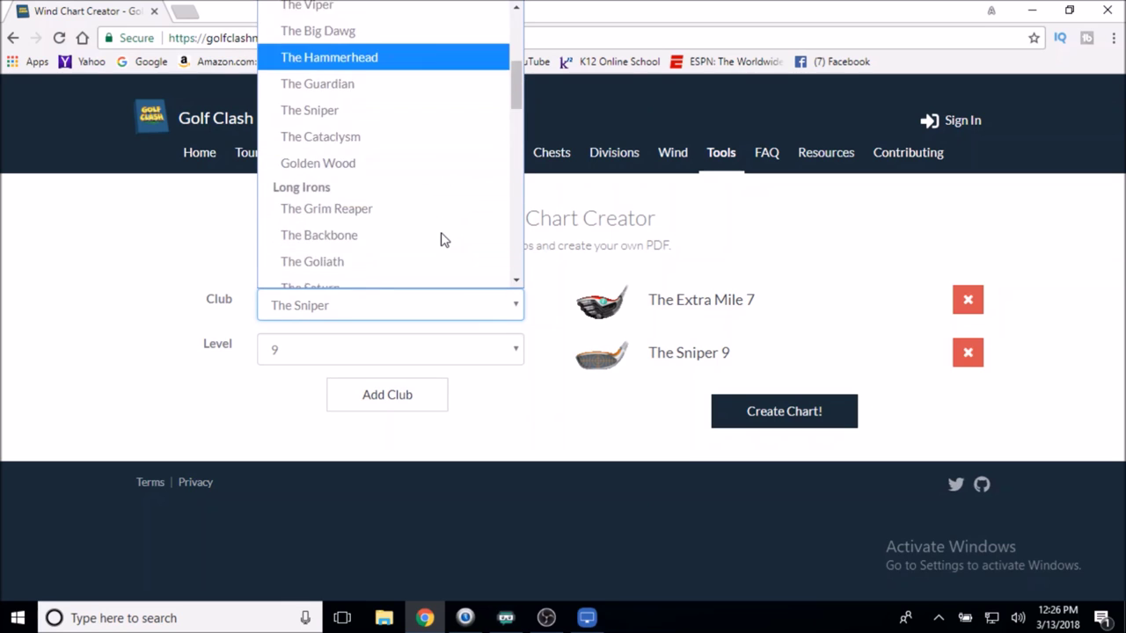
scroll(444, 241, up, 2)
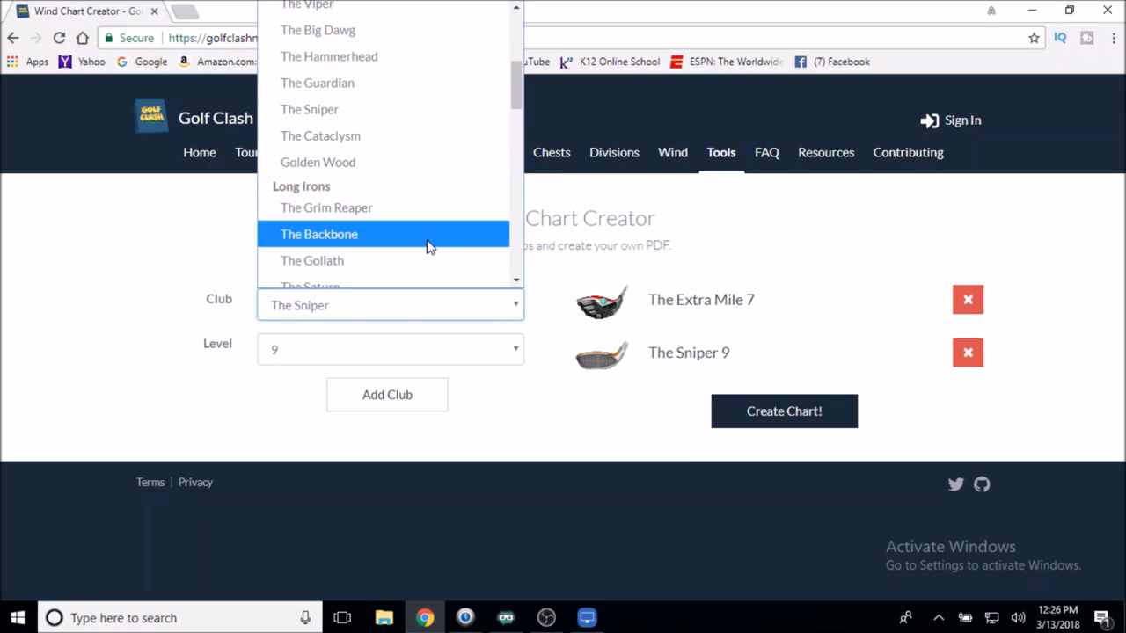
click(435, 236)
click(511, 352)
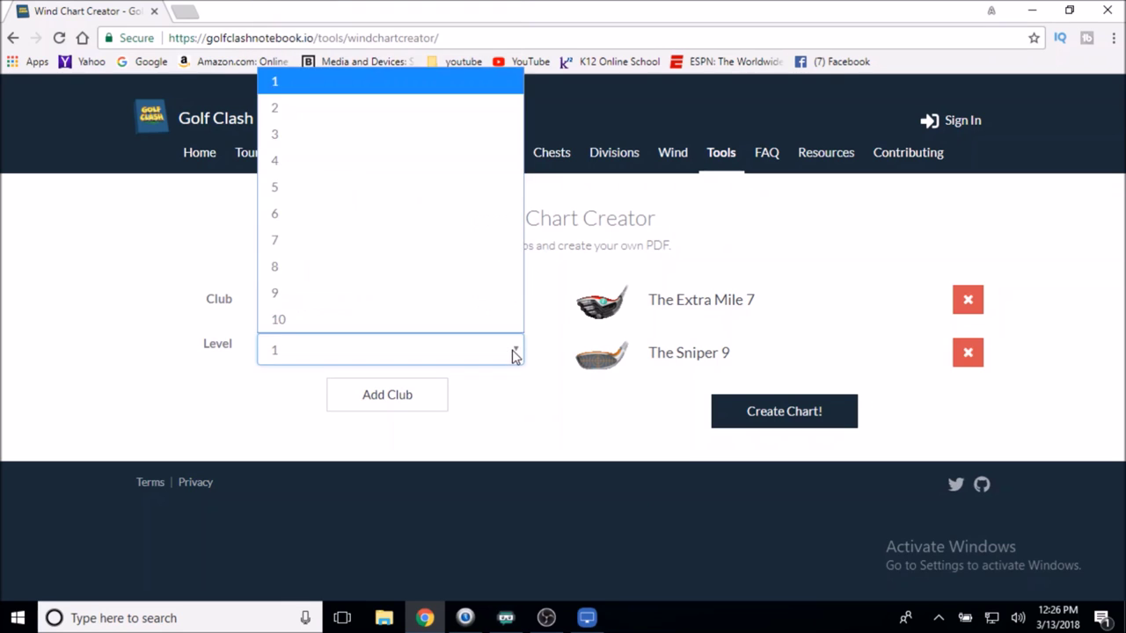
click(455, 327)
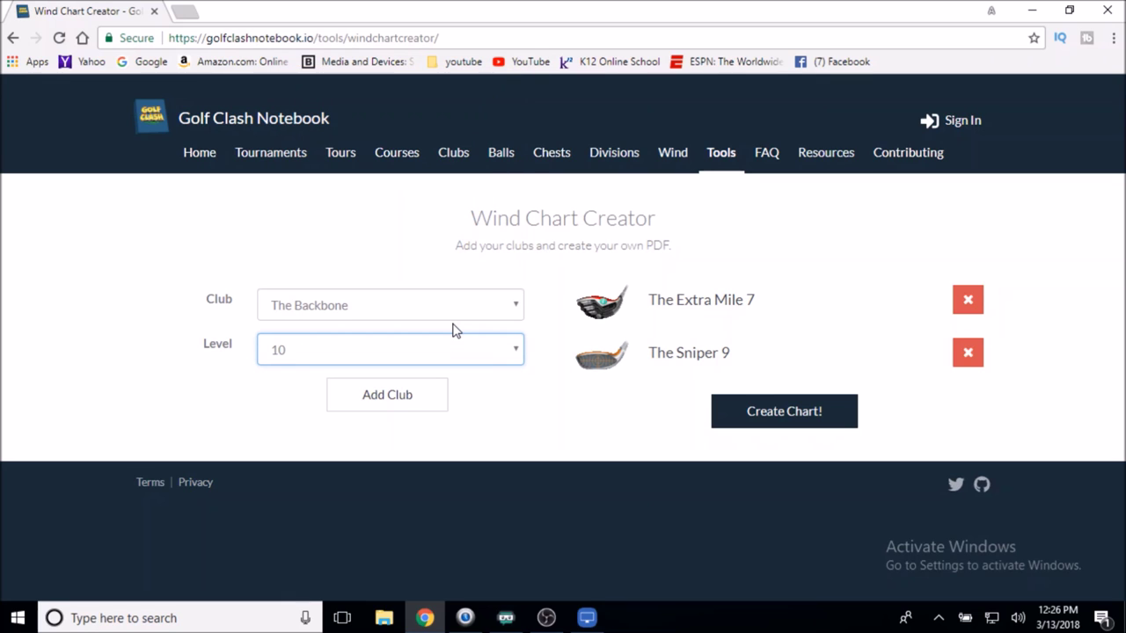
click(424, 395)
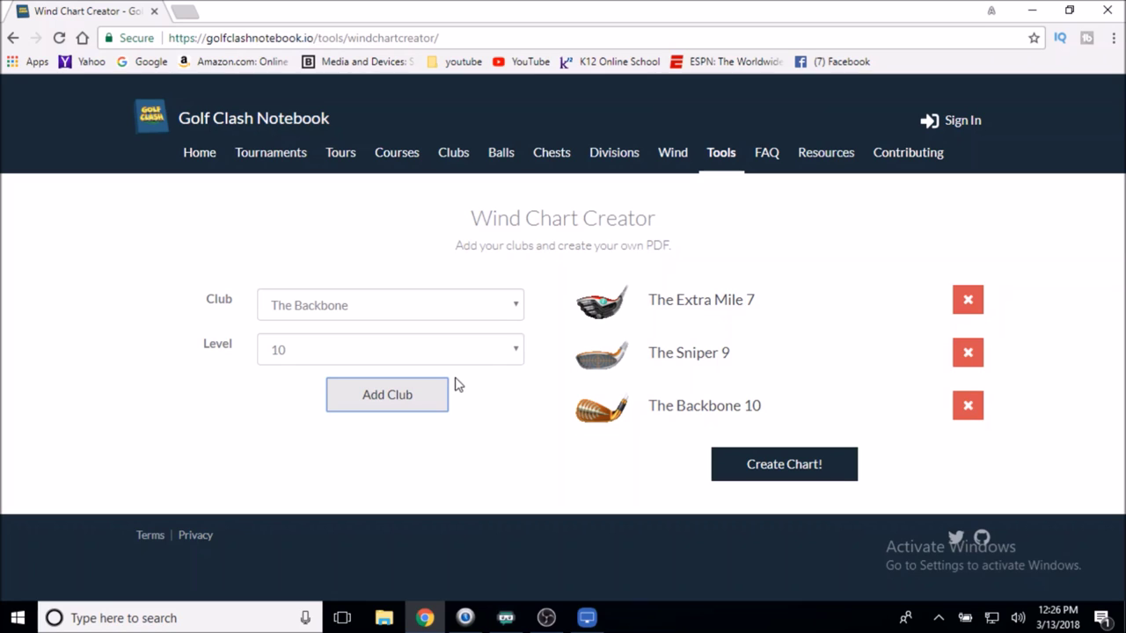
Add The Thorn at level 7 to the wind chart's club list
click(519, 309)
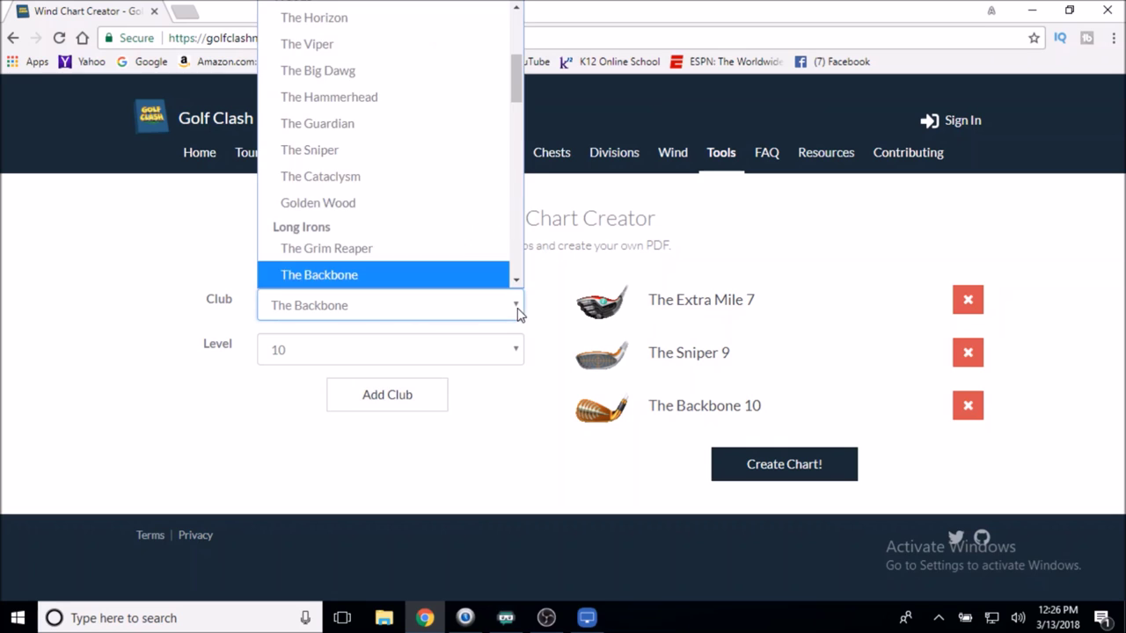
scroll(431, 227, down, 4)
click(436, 227)
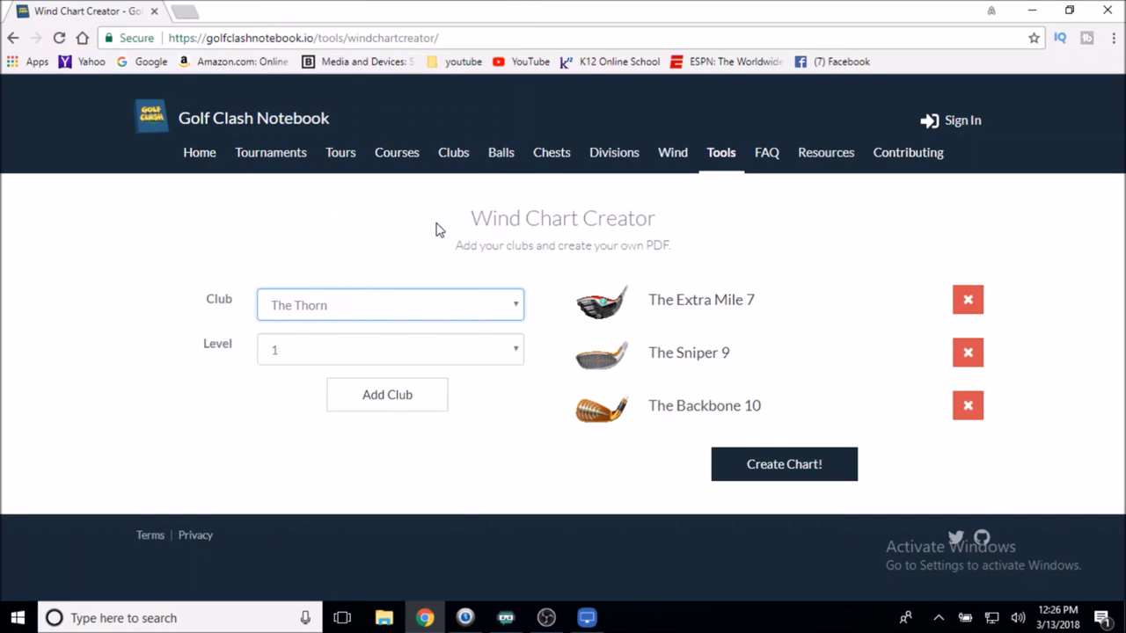
click(516, 350)
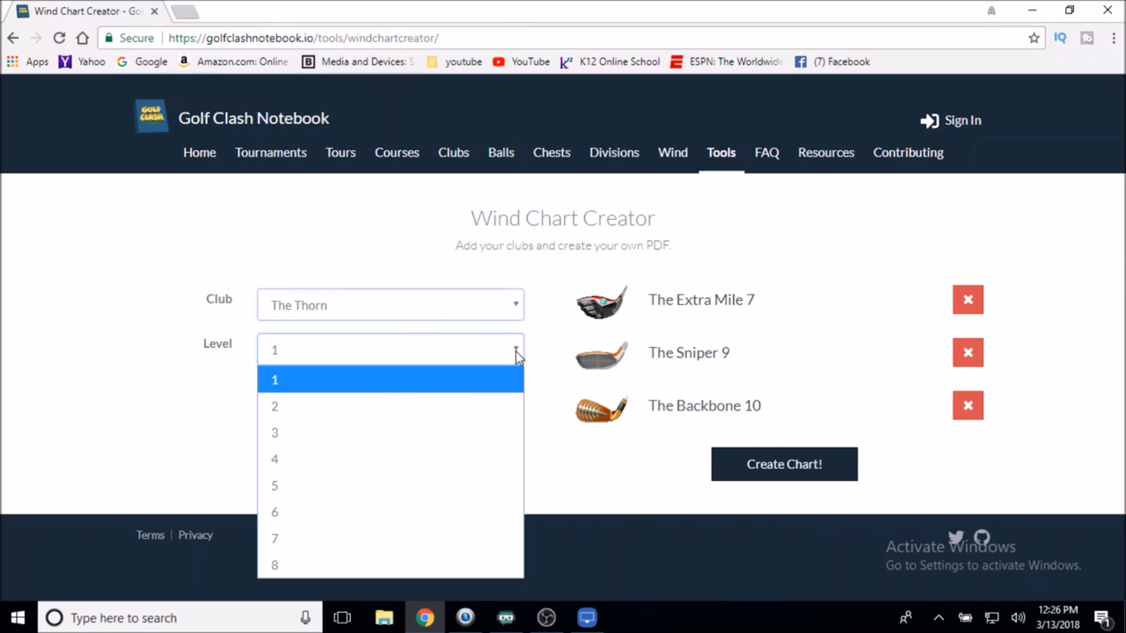
click(425, 532)
click(411, 395)
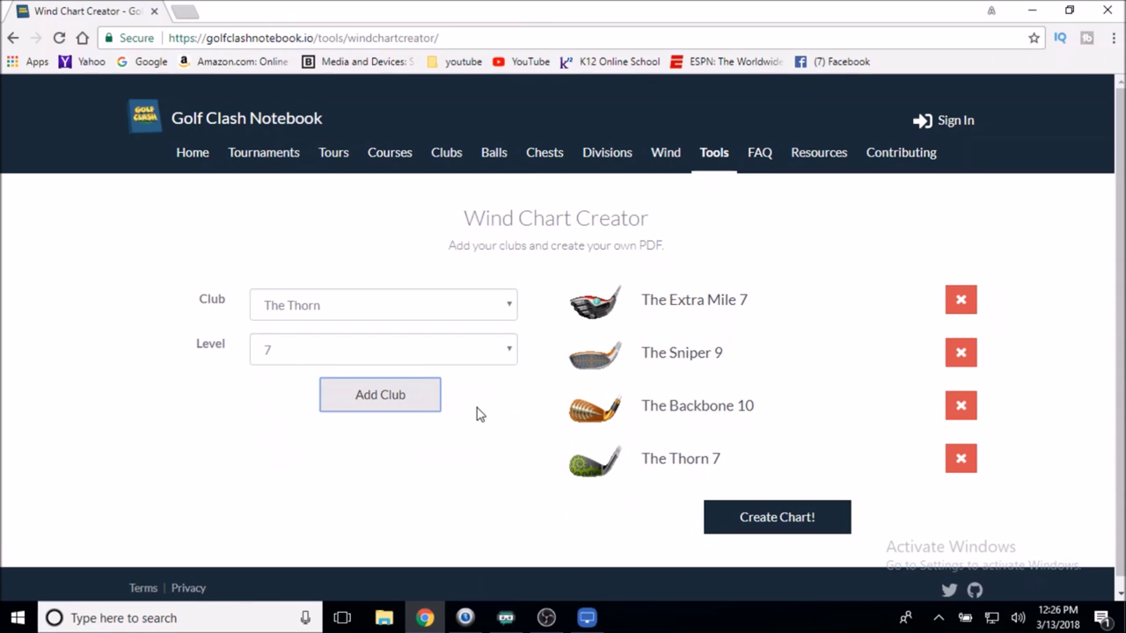
Add The Skewer wedge at level 10 to the wind chart's club list
click(509, 308)
scroll(463, 189, down, 4)
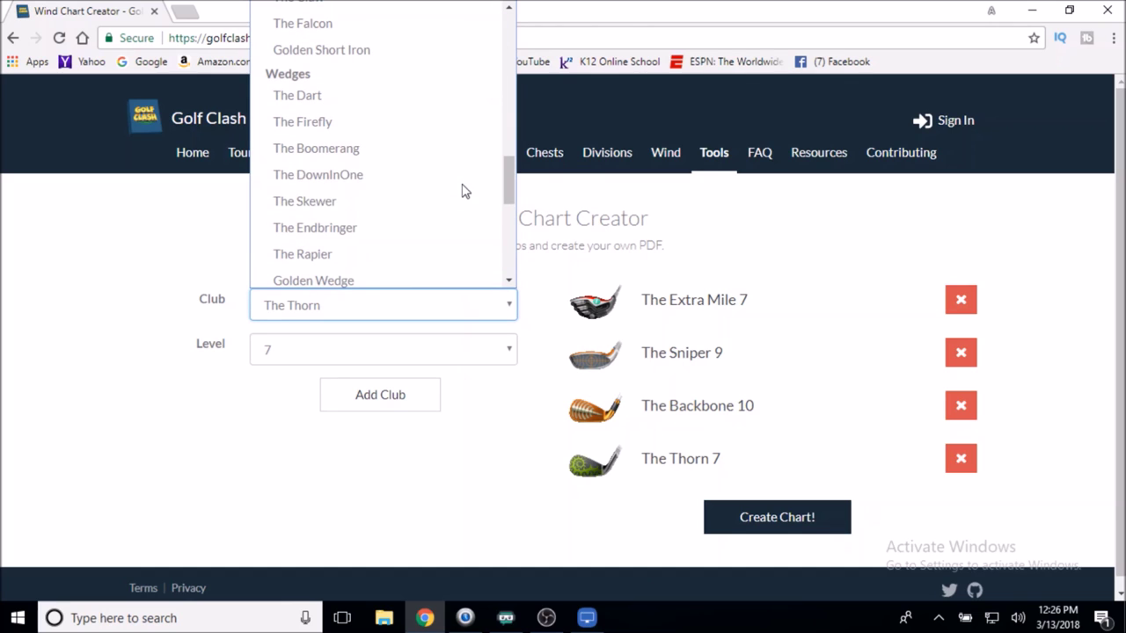
click(442, 204)
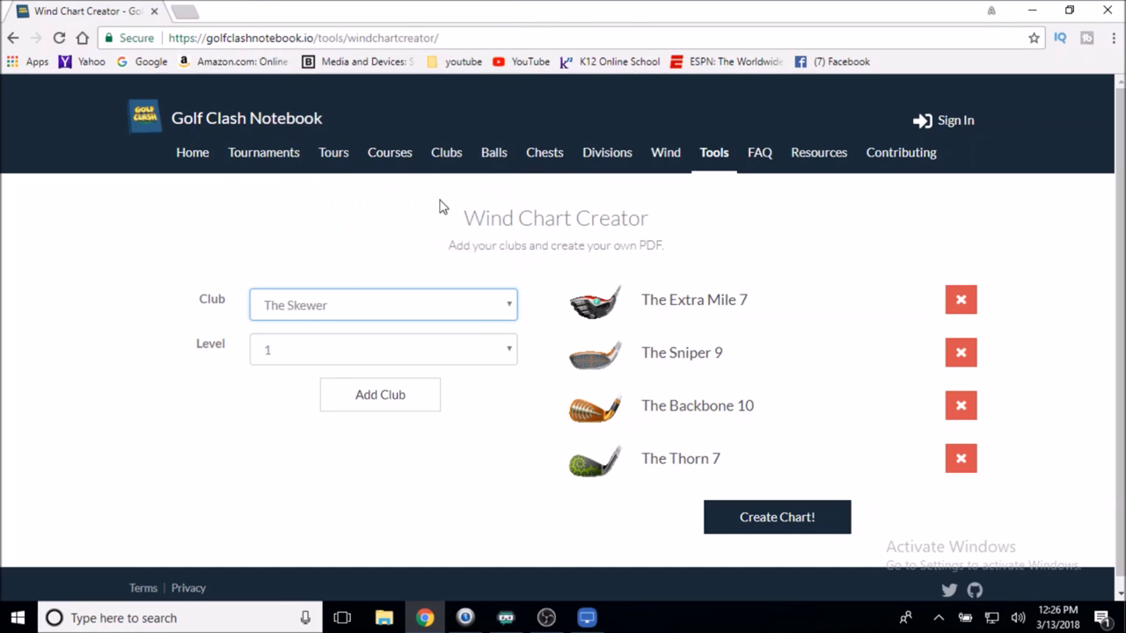
click(511, 362)
click(466, 322)
click(425, 406)
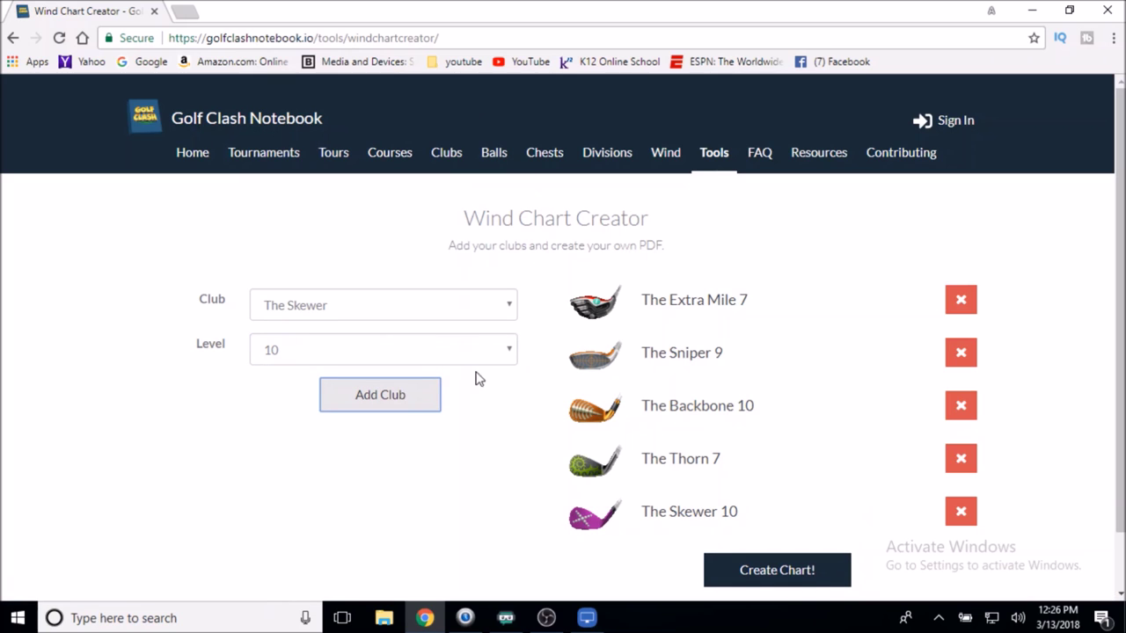
Add the Nirvana rough iron at level 5 to the wind chart's club list
click(476, 311)
scroll(447, 223, down, 5)
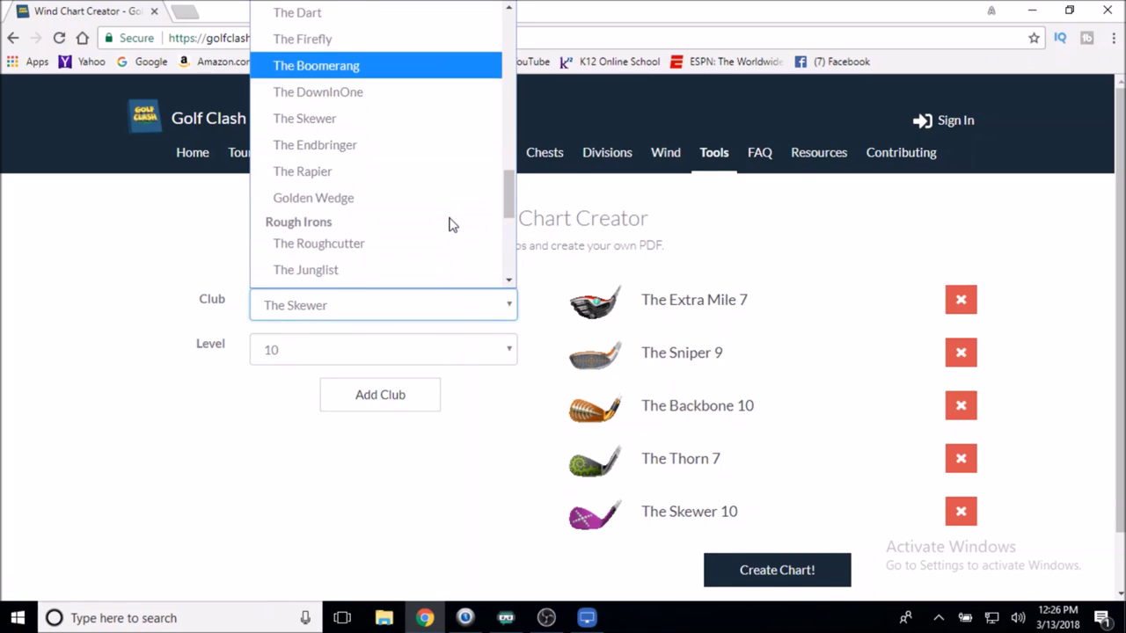
click(422, 230)
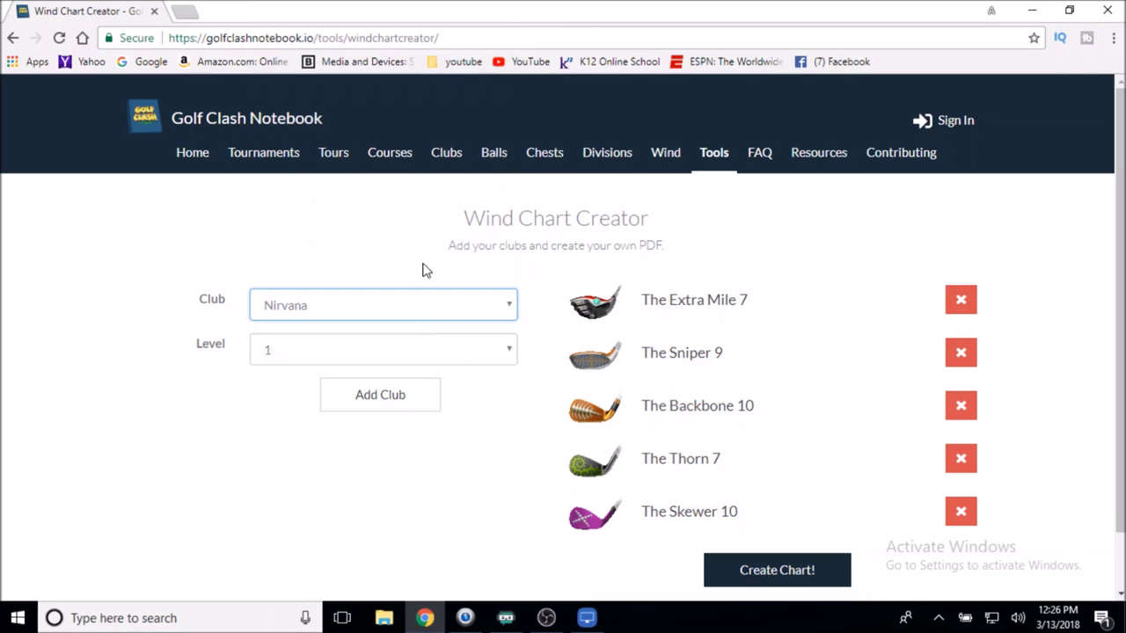
click(432, 349)
click(411, 502)
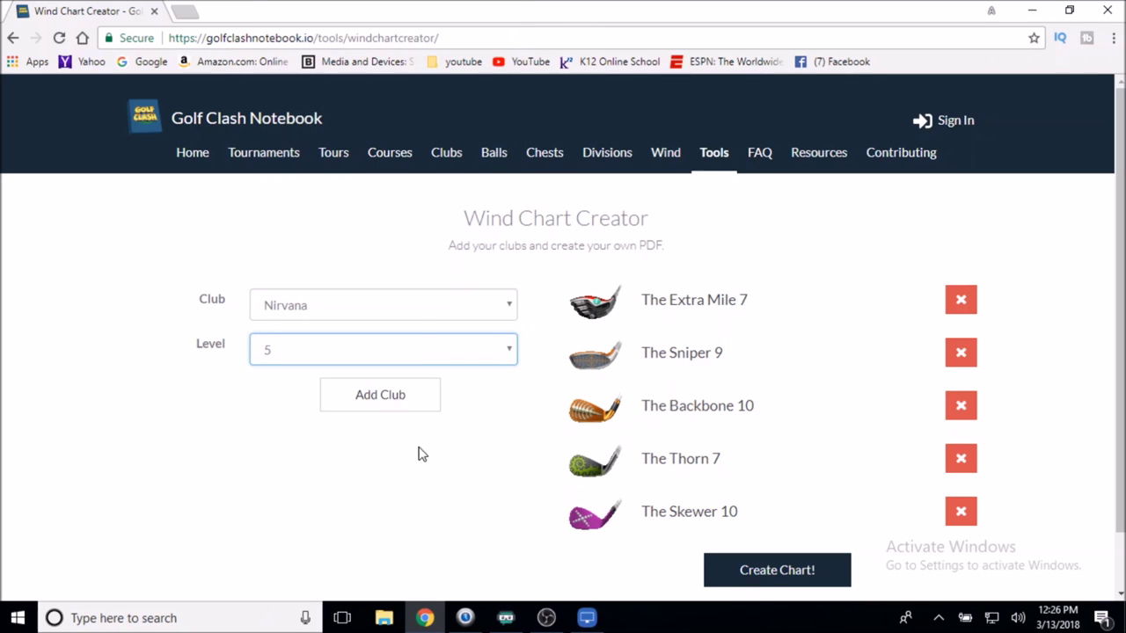
click(419, 398)
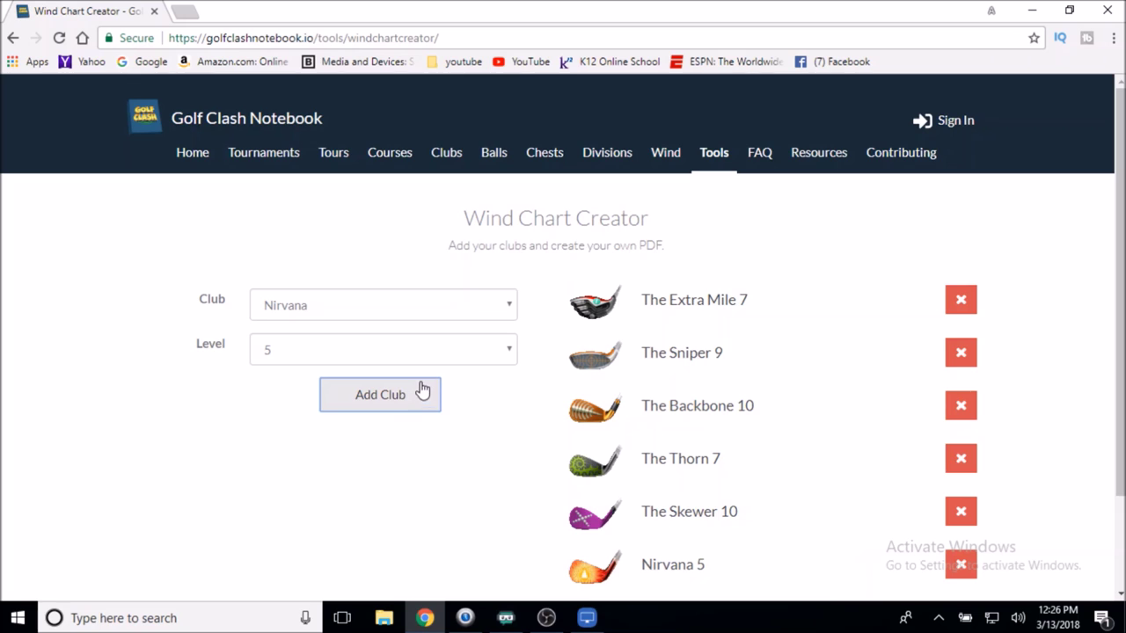
Add The Malibu sand wedge at level 7 to the wind chart's club list
click(471, 311)
scroll(452, 264, down, 3)
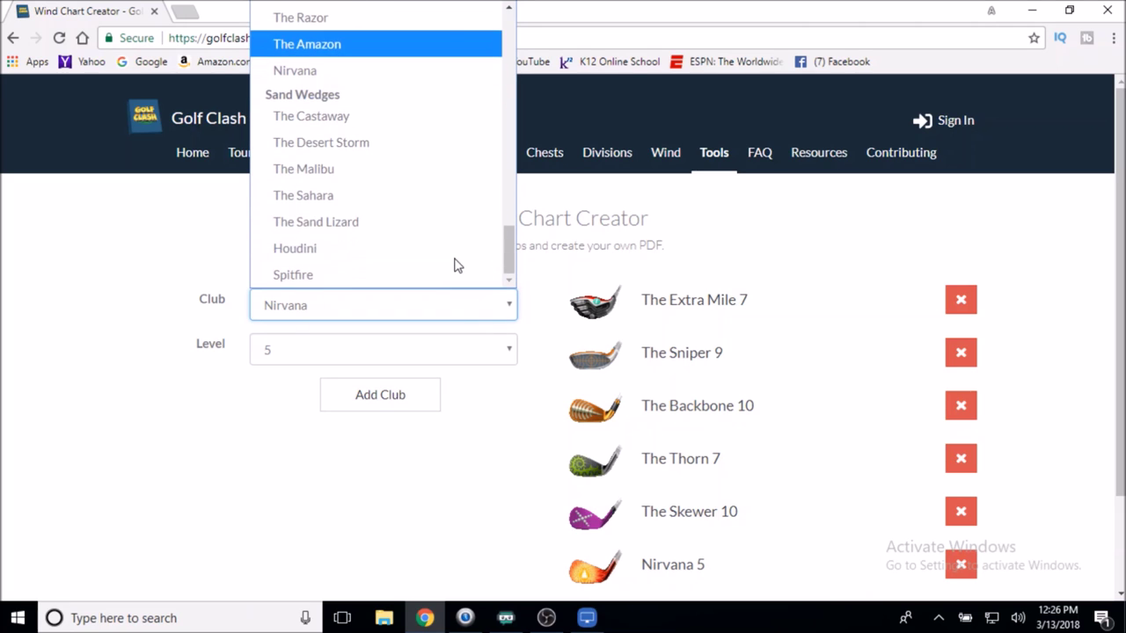
click(416, 179)
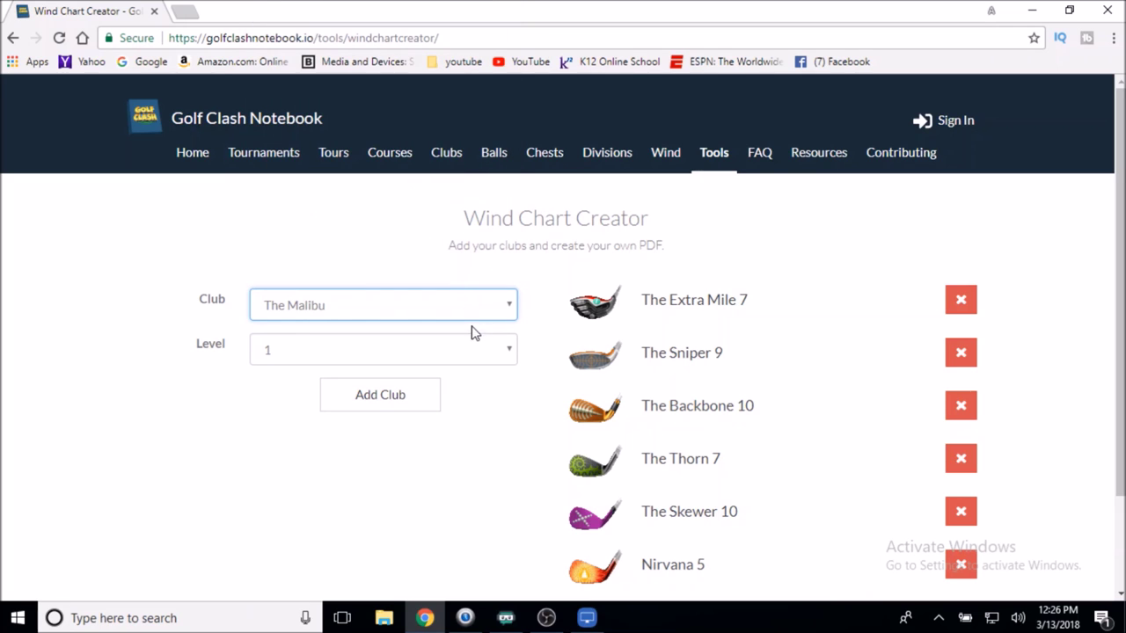
click(491, 349)
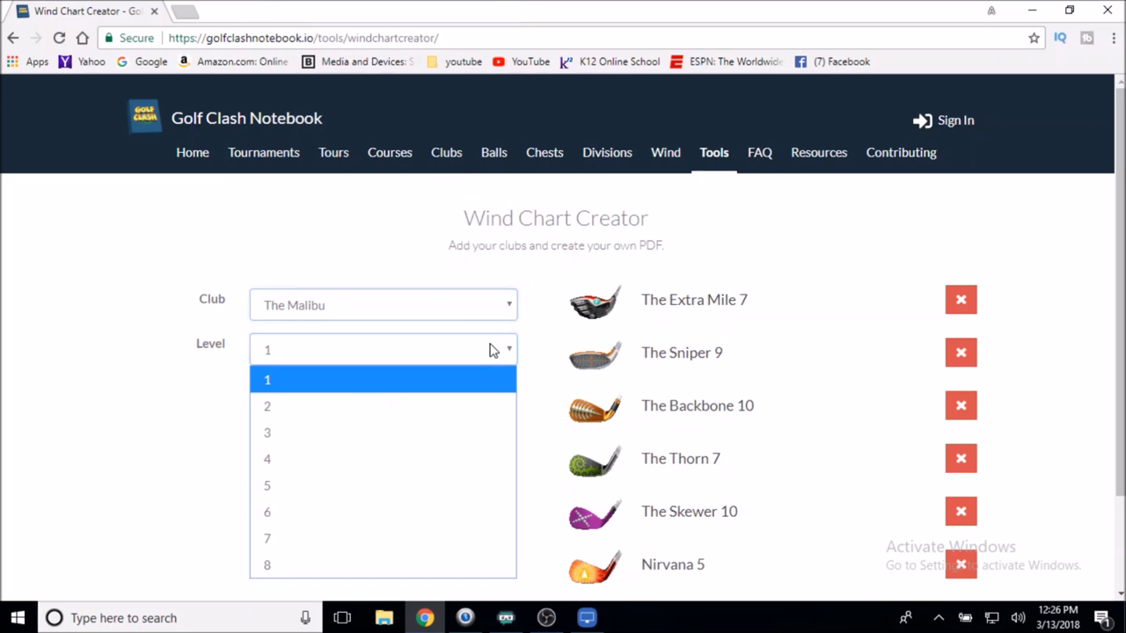
click(454, 541)
click(419, 401)
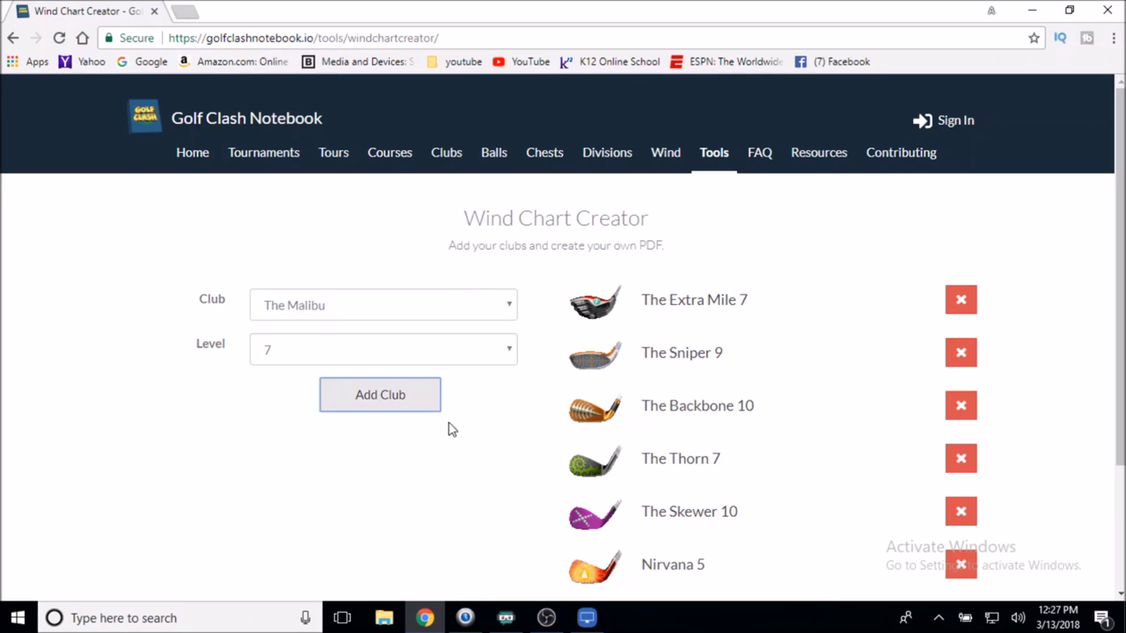
Create the wind chart from the listed clubs and open the downloaded PDF
scroll(503, 436, down, 1)
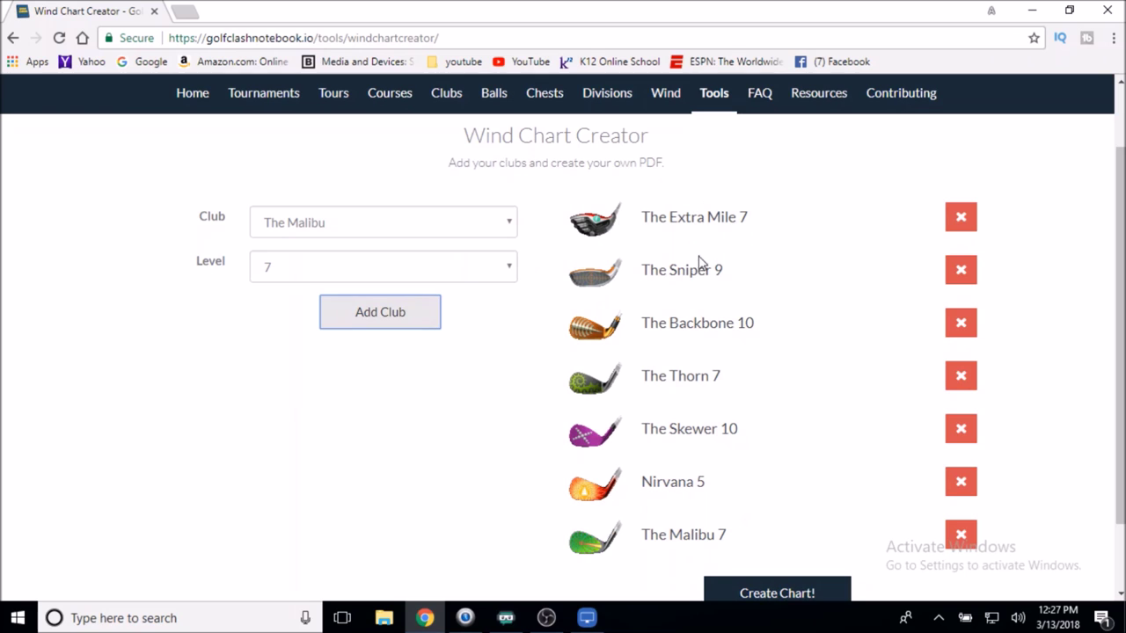
scroll(765, 471, down, 1)
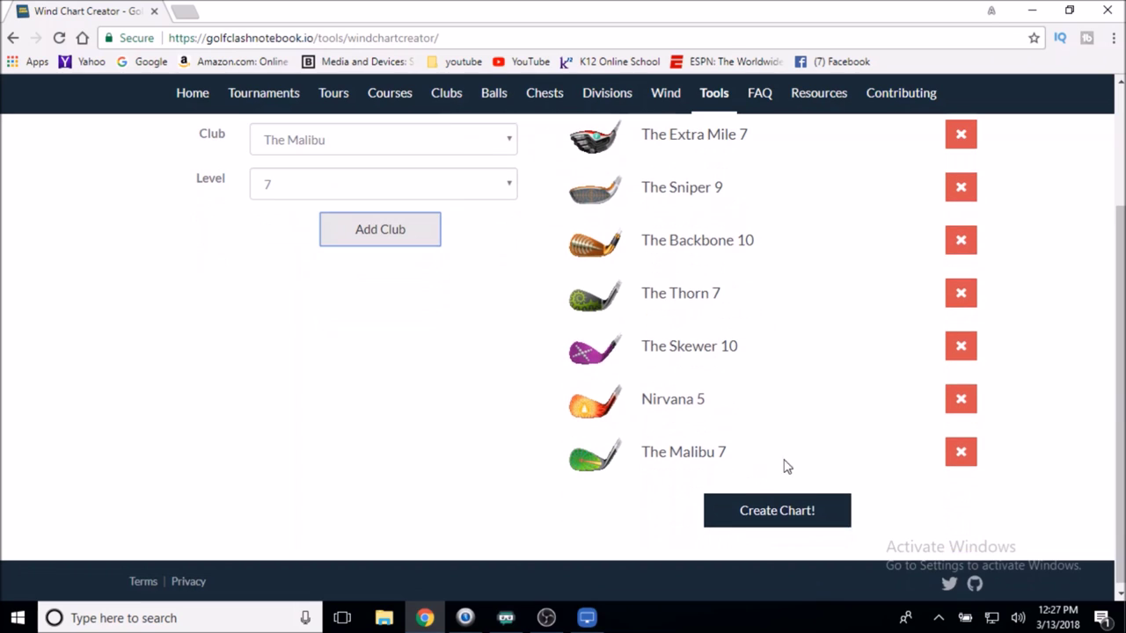
click(818, 520)
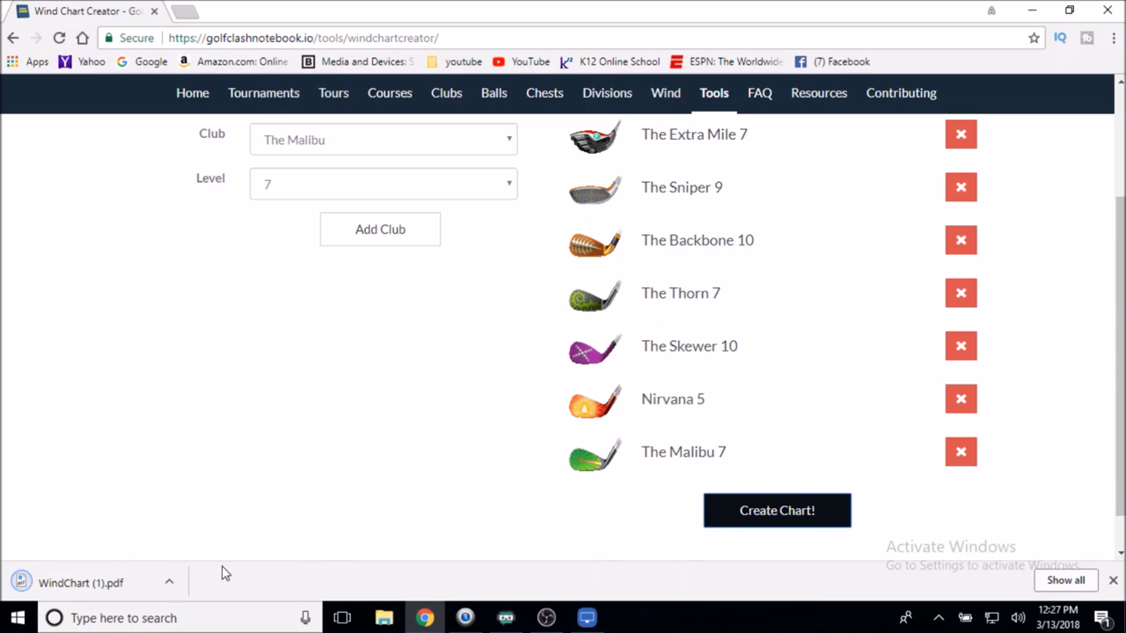
click(122, 584)
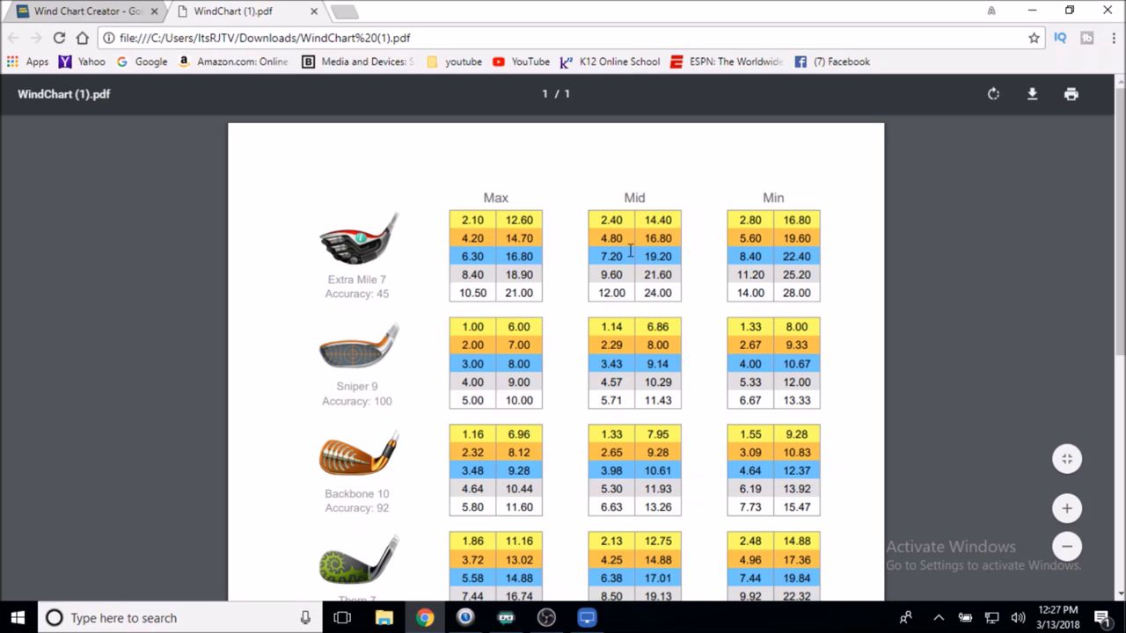
Review the Max, Mid and Min wind values for each club in the wind chart PDF, from Extra Mile down to Nirvana
scroll(869, 334, down, 5)
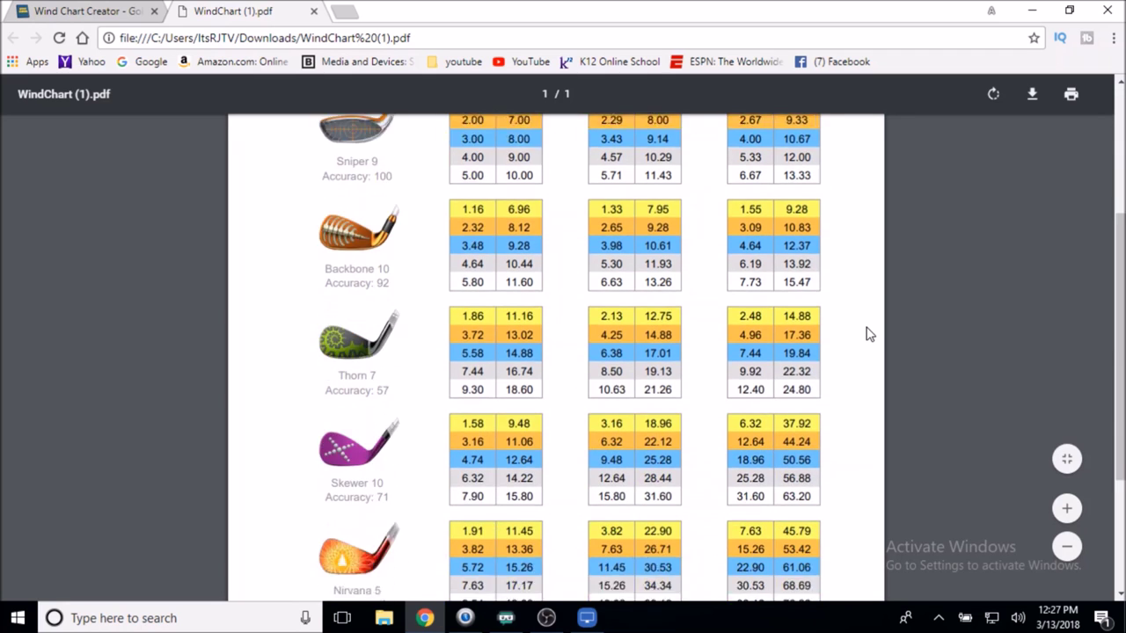
scroll(869, 334, up, 5)
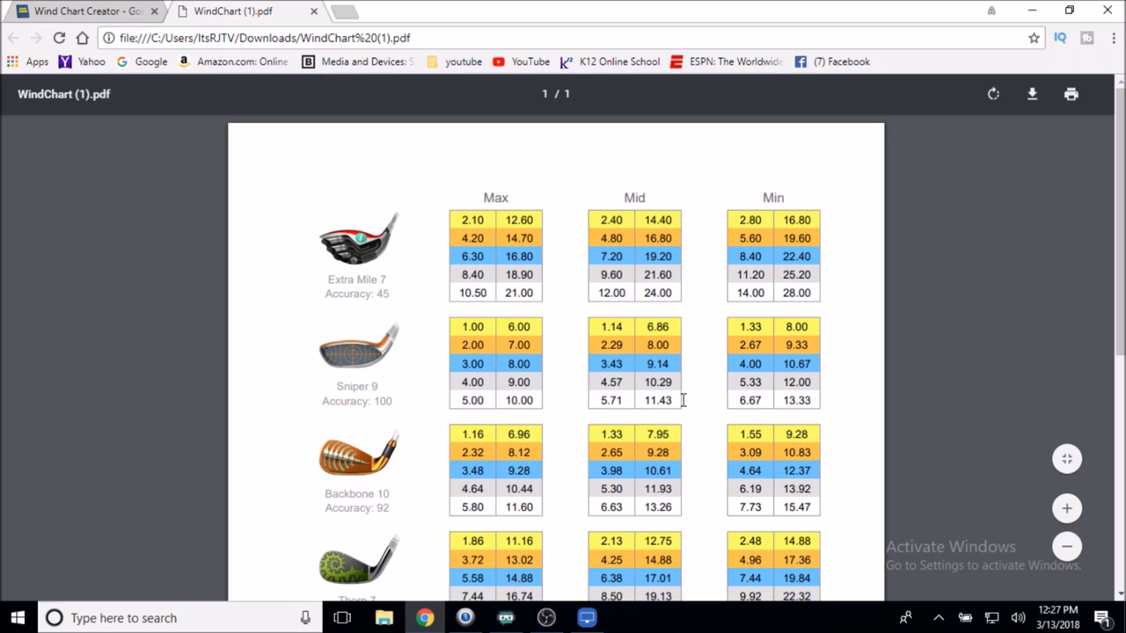
scroll(700, 385, down, 1)
scroll(700, 385, up, 1)
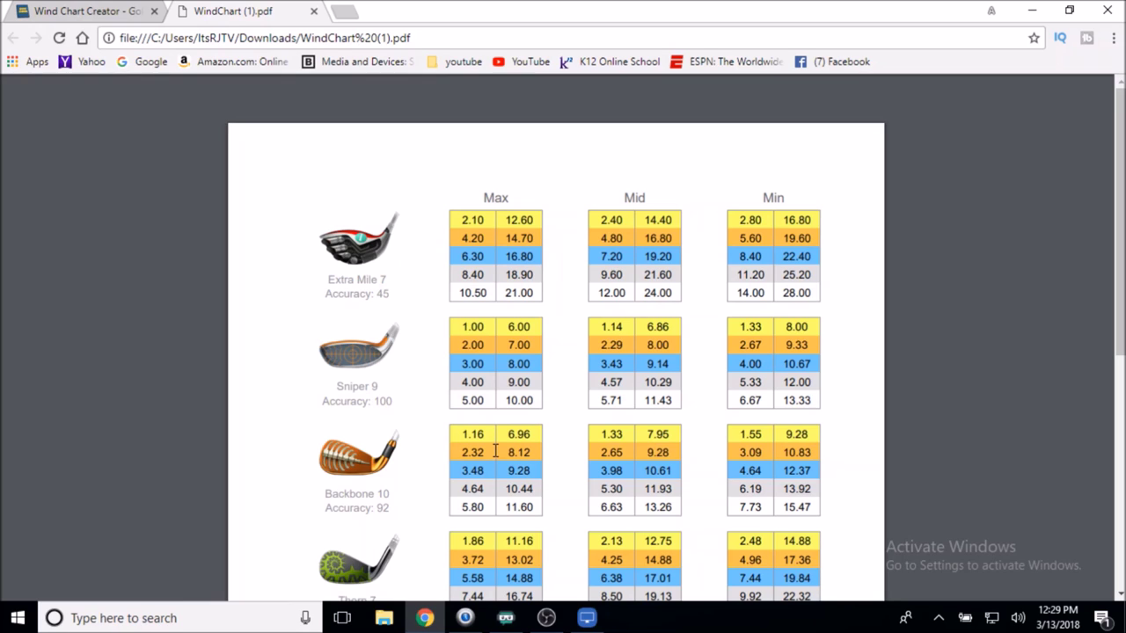
scroll(495, 451, down, 1)
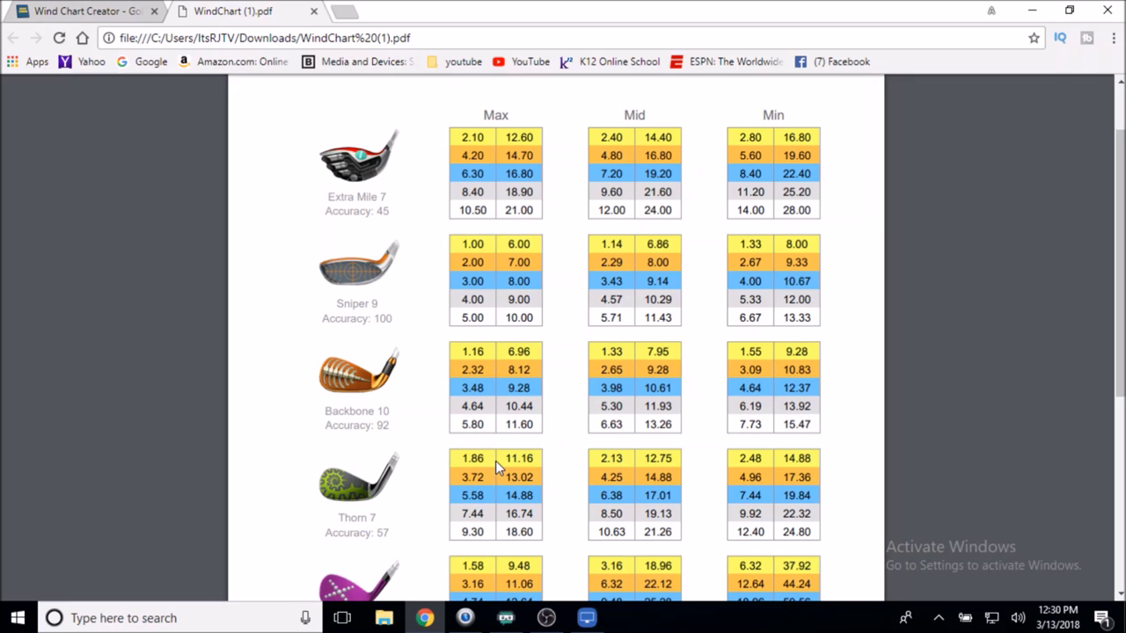
scroll(495, 466, down, 3)
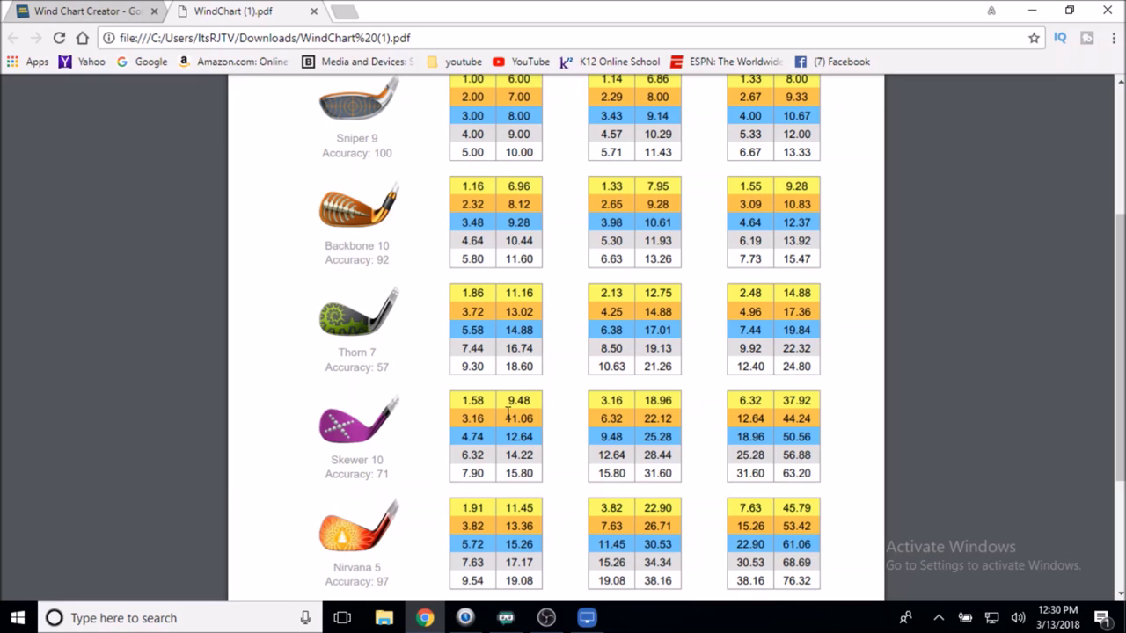
scroll(507, 412, down, 3)
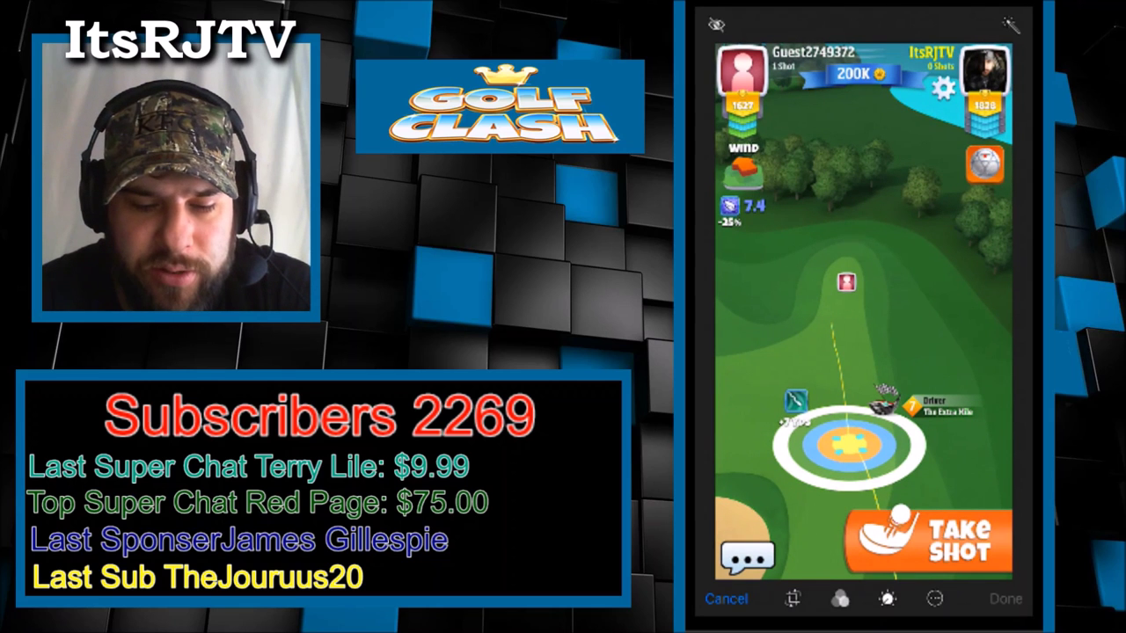
Open the light, color and B&W adjustments for the Golf Clash screenshot in the phone's photo editor
click(888, 598)
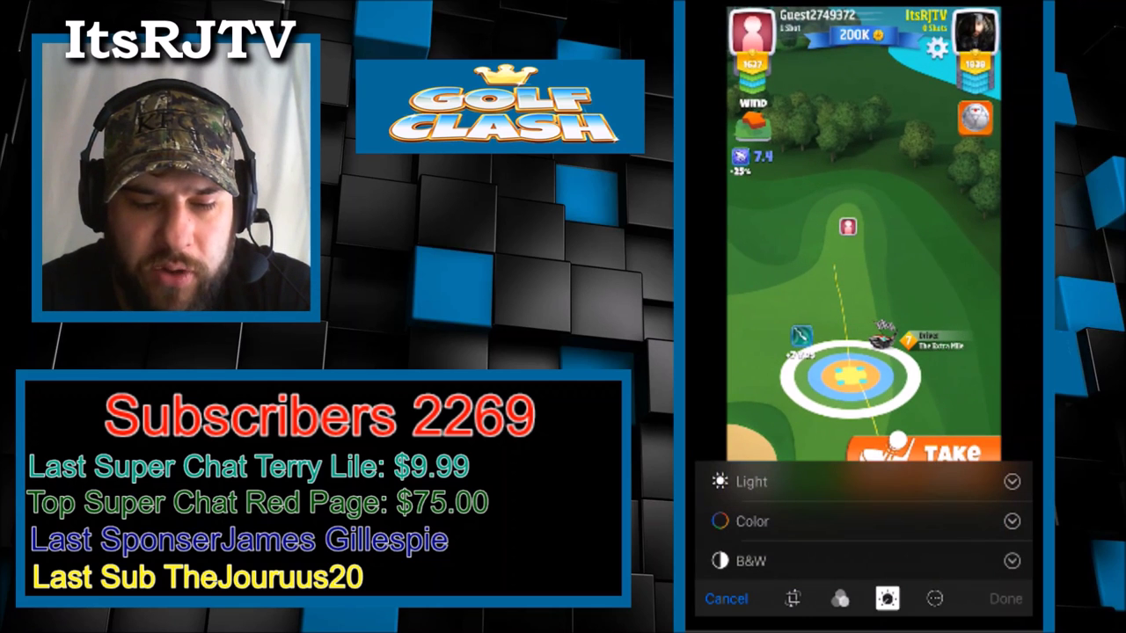